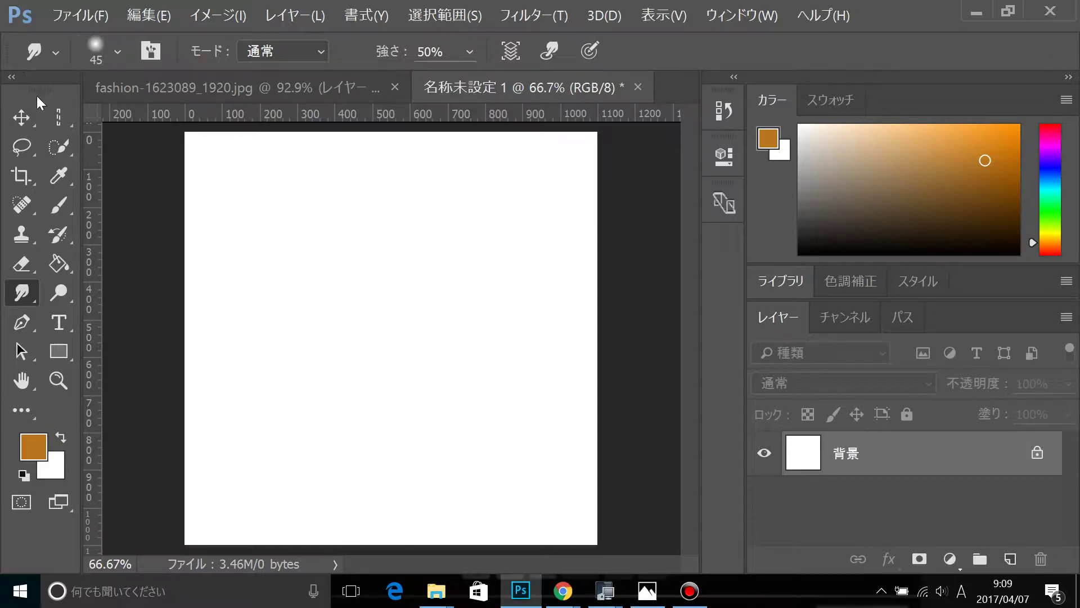
# Choose the Smudge tool (指先ツール) and unlock the background layer of the blank document
pyautogui.click(32, 290)
pyautogui.click(59, 293)
pyautogui.click(24, 288)
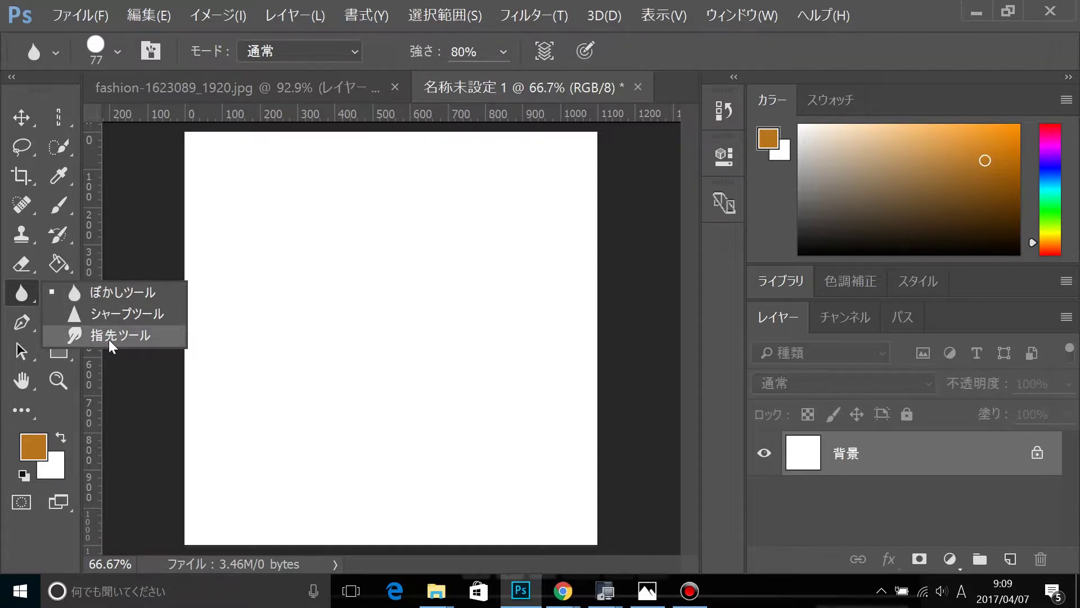
pyautogui.click(110, 342)
pyautogui.click(1037, 452)
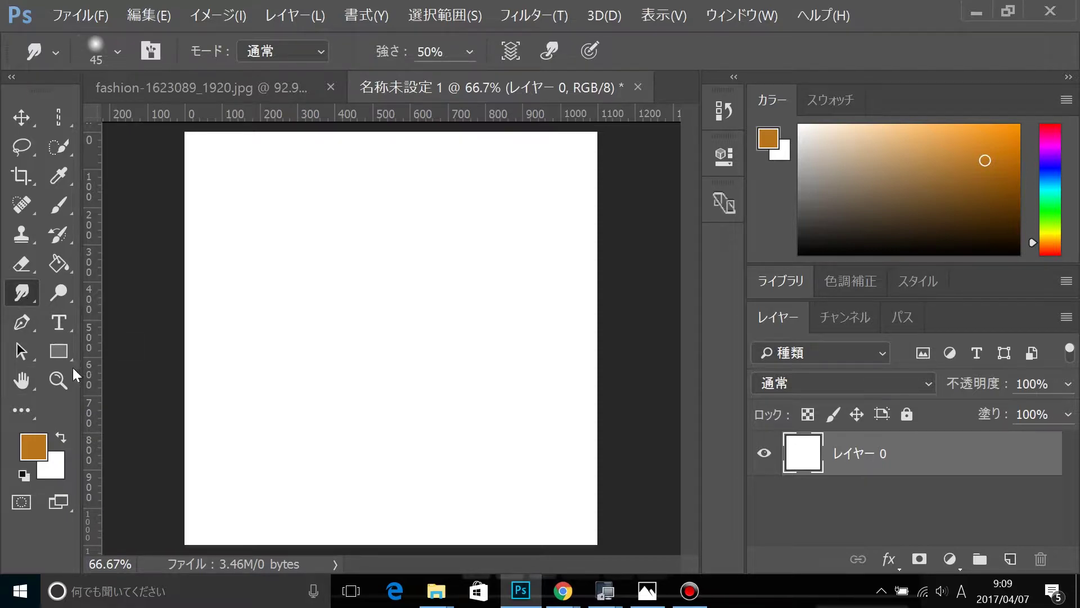
# Draw a rectangle shape of about 640 × 506 px filled with light blue in the middle of the white canvas
pyautogui.click(59, 352)
pyautogui.click(33, 446)
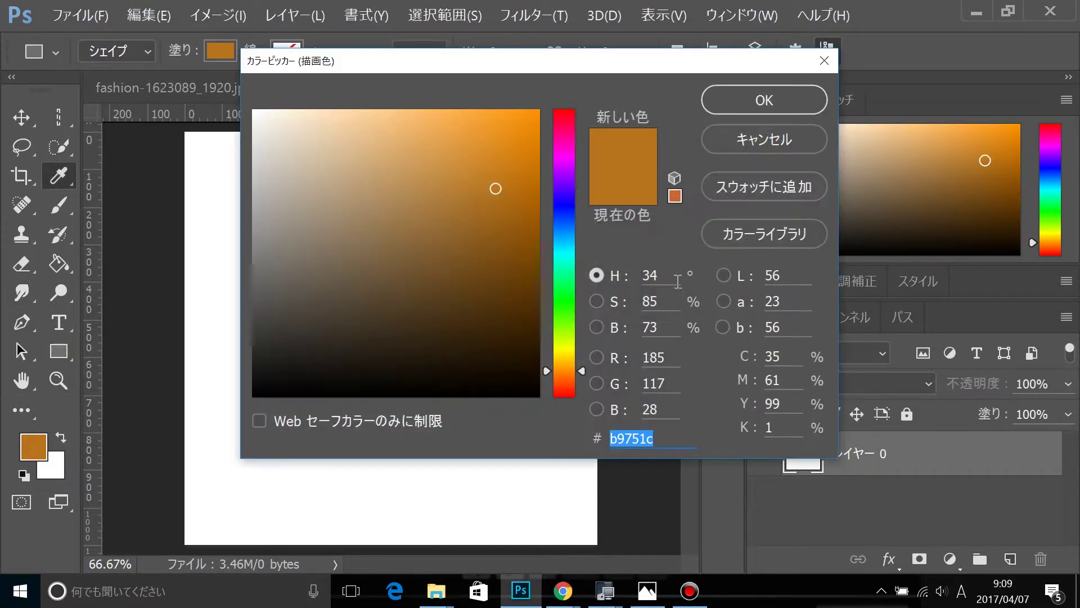
pyautogui.click(564, 245)
pyautogui.click(494, 152)
pyautogui.click(735, 101)
pyautogui.moveTo(282, 231); pyautogui.dragTo(522, 421)
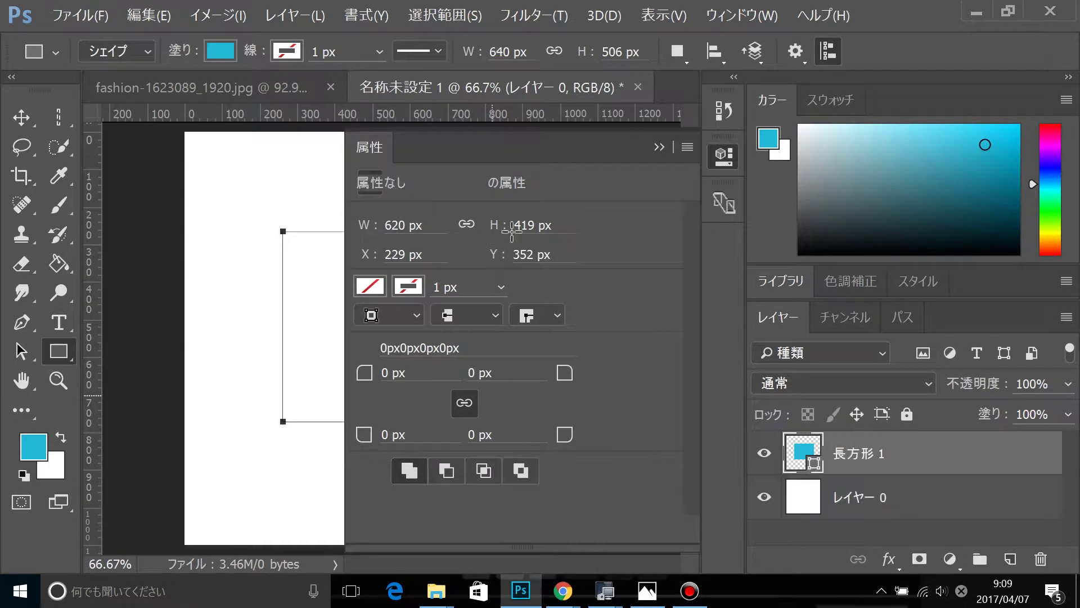
pyautogui.click(659, 146)
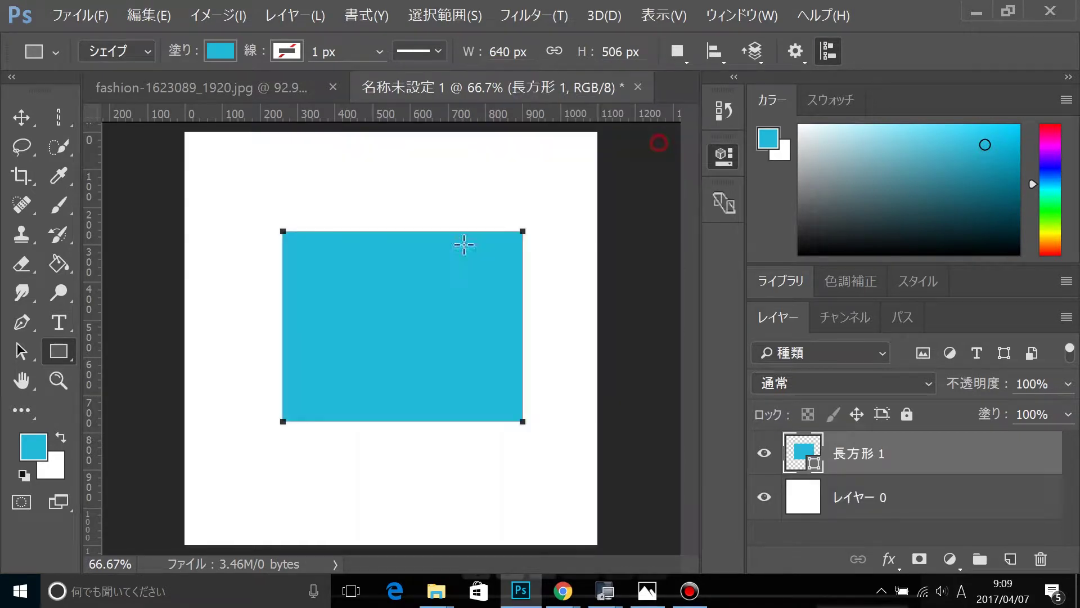
# Apply the Smudge tool to the blue rectangle and accept rasterizing its shape layer
pyautogui.click(28, 124)
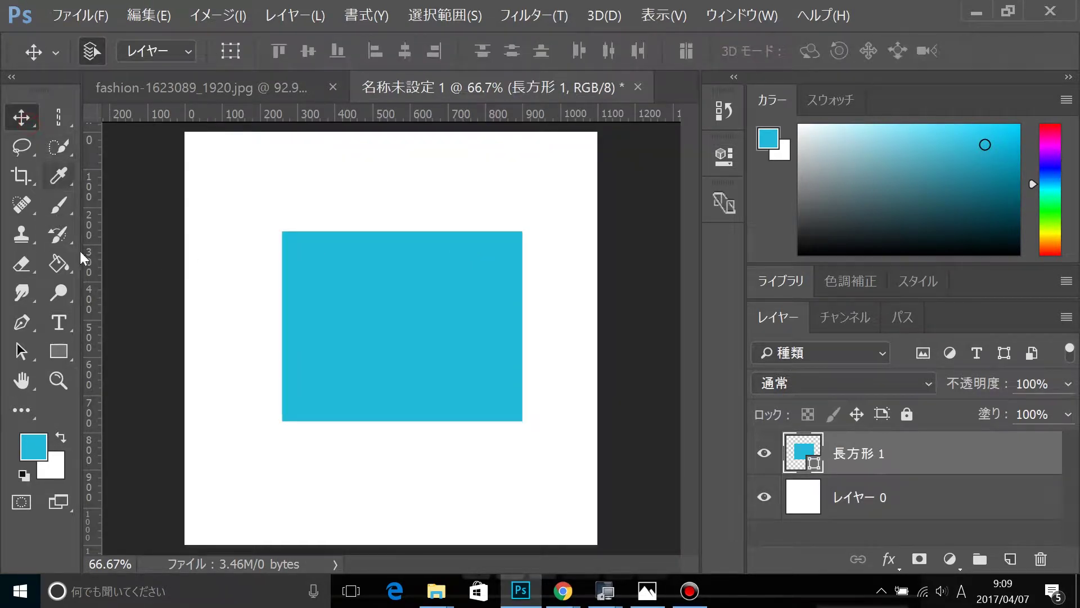
pyautogui.click(19, 297)
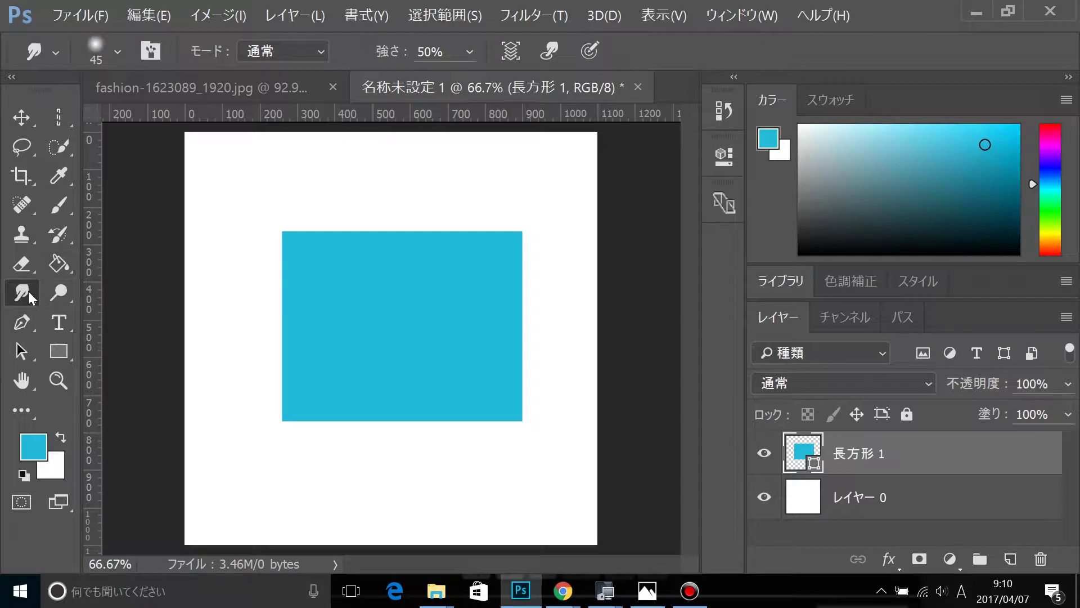
pyautogui.click(117, 52)
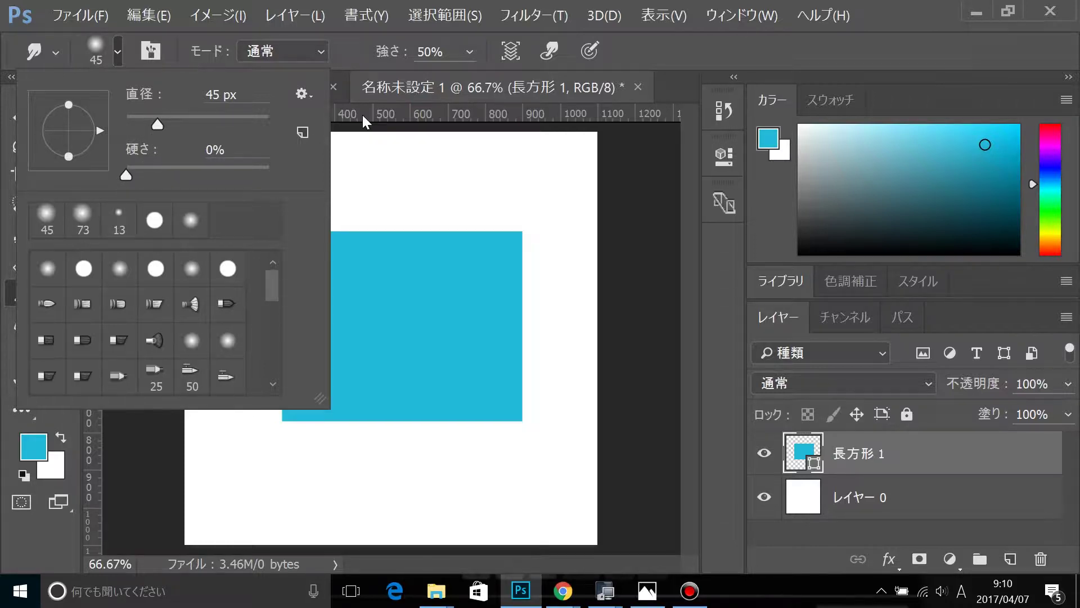
pyautogui.click(351, 58)
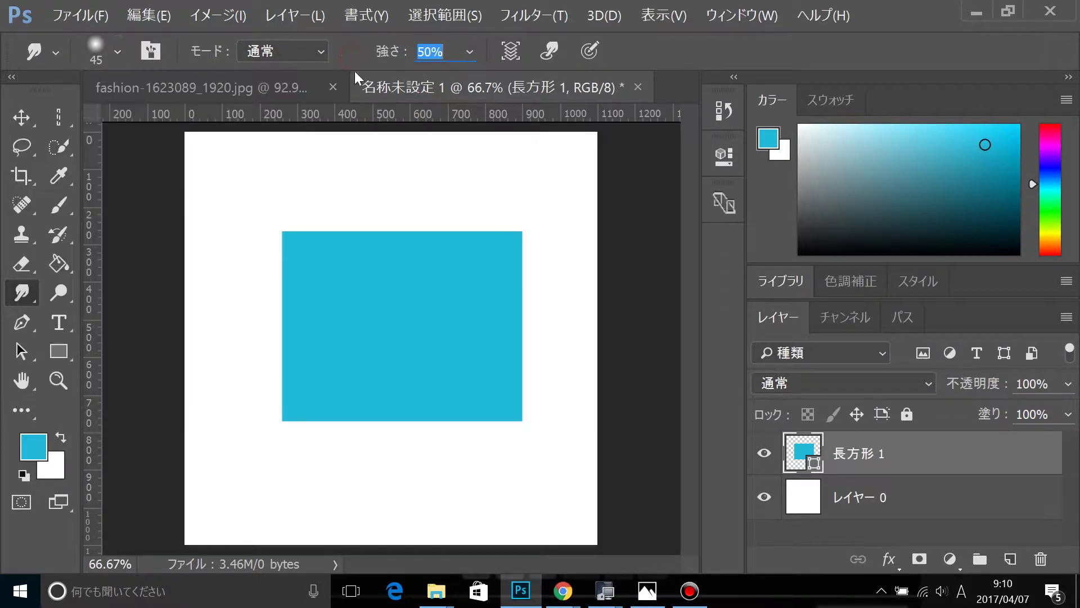
pyautogui.click(309, 270)
pyautogui.click(568, 260)
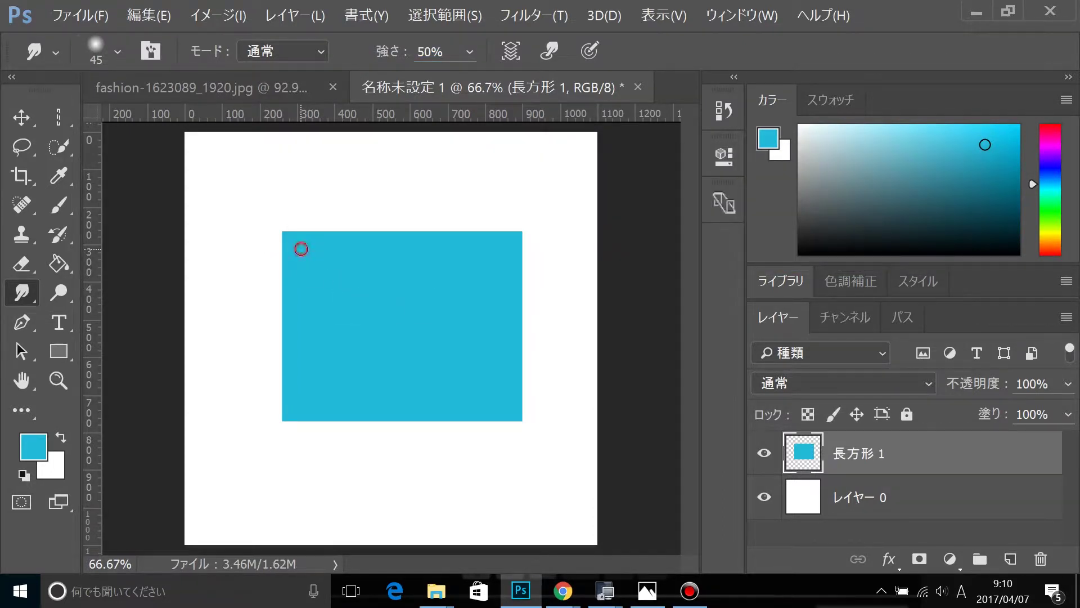
# Smudge the upper edge of the blue rectangle alternately outward and inward into a series of spikes and notches
pyautogui.moveTo(344, 249); pyautogui.dragTo(353, 201)
pyautogui.moveTo(397, 239); pyautogui.dragTo(412, 172)
pyautogui.moveTo(471, 259)
pyautogui.mouseDown()
pyautogui.moveTo(473, 185)
pyautogui.moveTo(428, 242)
pyautogui.mouseUp()
pyautogui.moveTo(376, 202); pyautogui.dragTo(371, 242)
pyautogui.moveTo(311, 212); pyautogui.dragTo(320, 267)
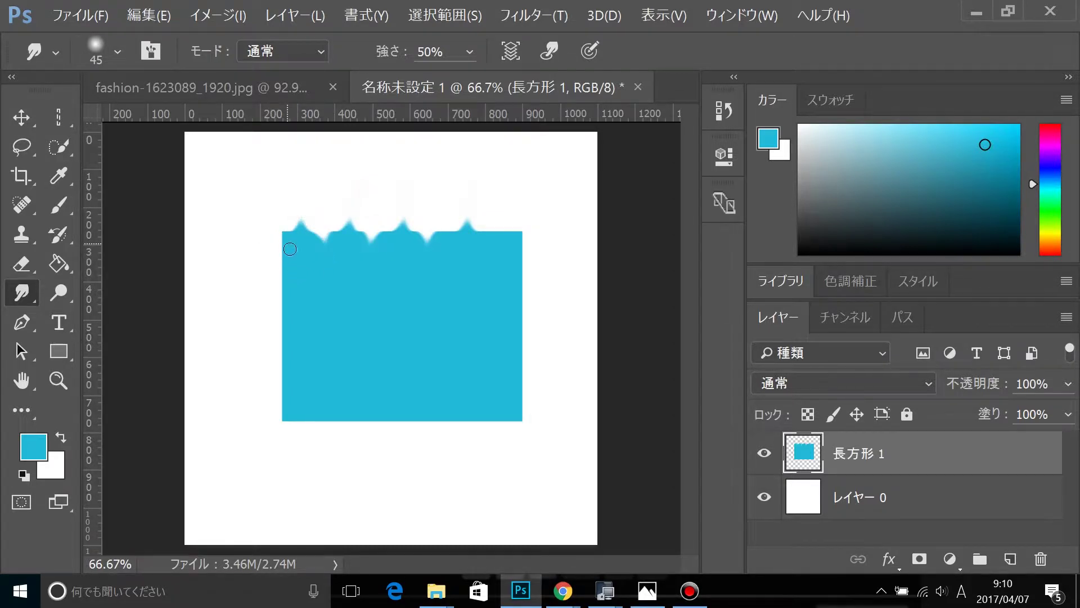
# Smudge the rectangle's left edge outward into a row of spikes from the upper to the lower corner
pyautogui.moveTo(284, 251); pyautogui.dragTo(253, 251)
pyautogui.moveTo(286, 251)
pyautogui.mouseDown()
pyautogui.moveTo(252, 249)
pyautogui.moveTo(296, 266)
pyautogui.moveTo(263, 277)
pyautogui.moveTo(296, 294)
pyautogui.moveTo(259, 317)
pyautogui.moveTo(289, 316)
pyautogui.moveTo(252, 347)
pyautogui.mouseUp()
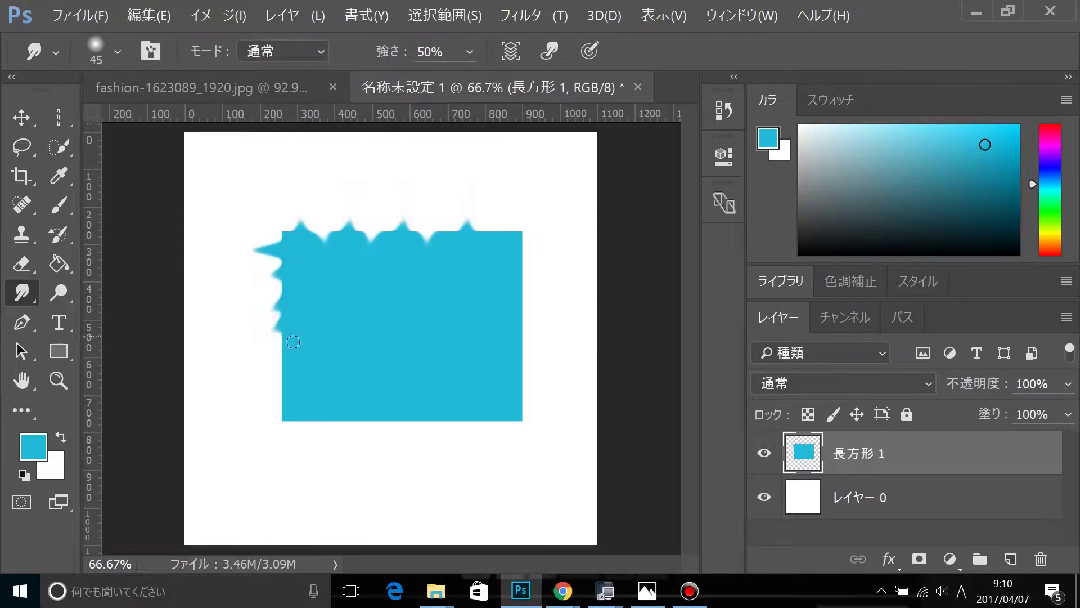
pyautogui.moveTo(293, 353); pyautogui.dragTo(258, 354)
pyautogui.moveTo(306, 386); pyautogui.dragTo(194, 385)
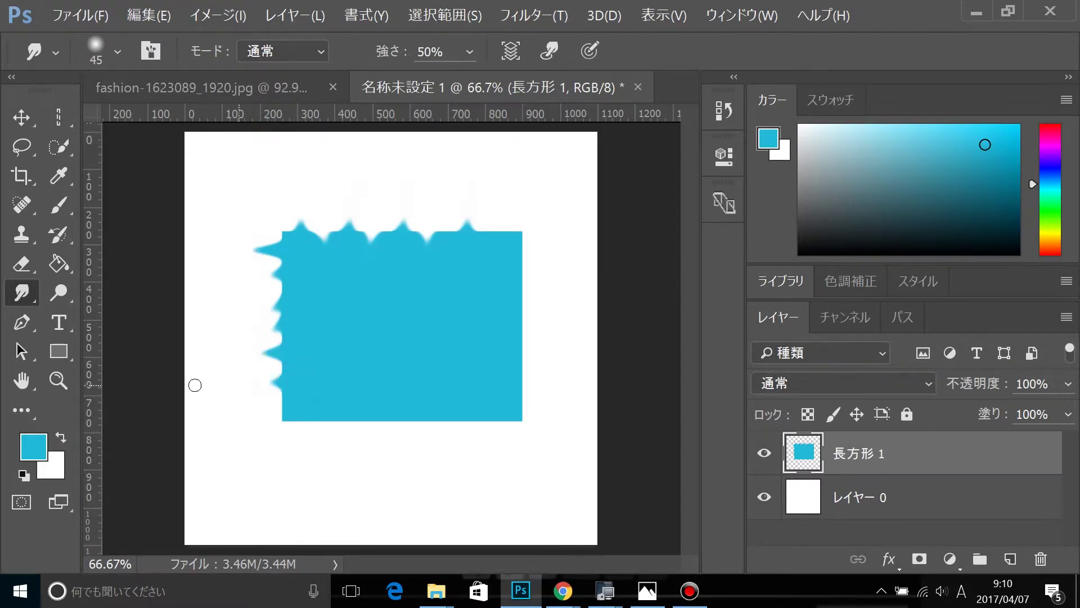
pyautogui.moveTo(287, 409); pyautogui.dragTo(205, 410)
# Smudge the rectangle's lower edge outward and inward into spikes and notches
pyautogui.moveTo(299, 417); pyautogui.dragTo(342, 539)
pyautogui.moveTo(360, 399); pyautogui.dragTo(378, 460)
pyautogui.moveTo(417, 414)
pyautogui.mouseDown()
pyautogui.moveTo(431, 467)
pyautogui.moveTo(382, 378)
pyautogui.mouseUp()
pyautogui.moveTo(456, 439)
pyautogui.mouseDown()
pyautogui.moveTo(444, 396)
pyautogui.moveTo(486, 442)
pyautogui.mouseUp()
# Smudge the rectangle's right edge in and out at several points along its height
pyautogui.moveTo(525, 402); pyautogui.dragTo(486, 382)
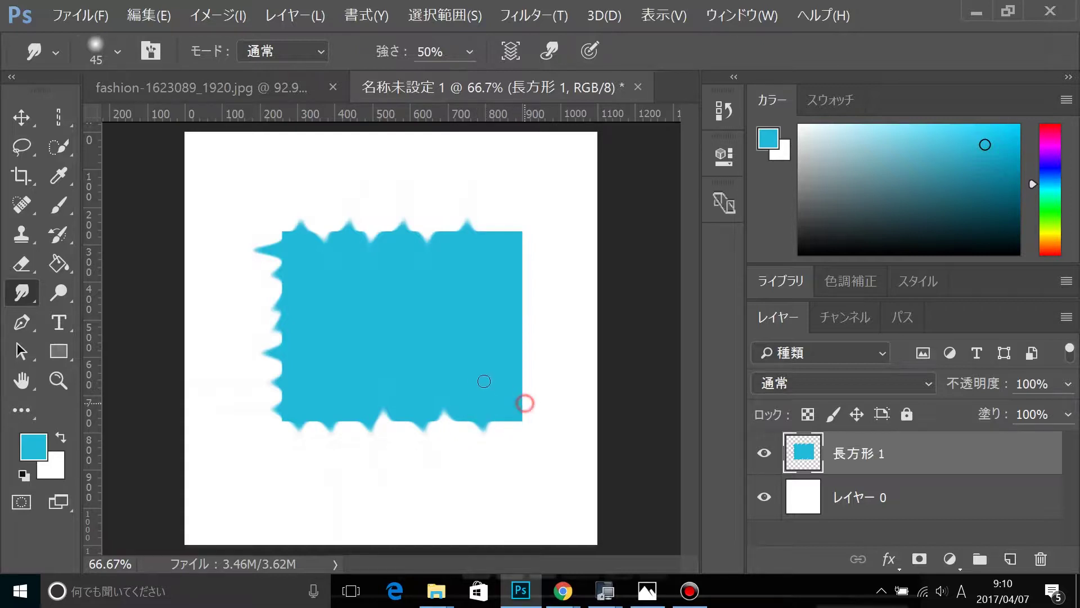
pyautogui.moveTo(494, 330); pyautogui.dragTo(531, 322)
pyautogui.moveTo(488, 282); pyautogui.dragTo(533, 275)
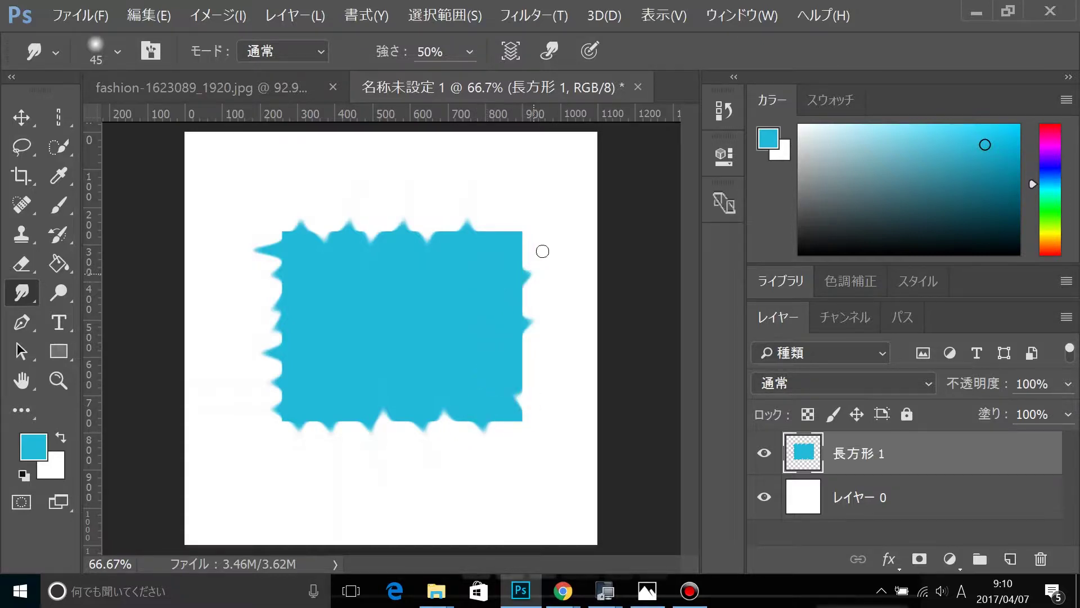
pyautogui.moveTo(535, 236)
pyautogui.mouseDown()
pyautogui.moveTo(489, 247)
pyautogui.moveTo(493, 216)
pyautogui.moveTo(490, 253)
pyautogui.mouseUp()
# Switch to the fashion-1623089_1920.jpg portrait and smudge the dark hair between the cheek and the short side of the hair below the ear
pyautogui.click(244, 87)
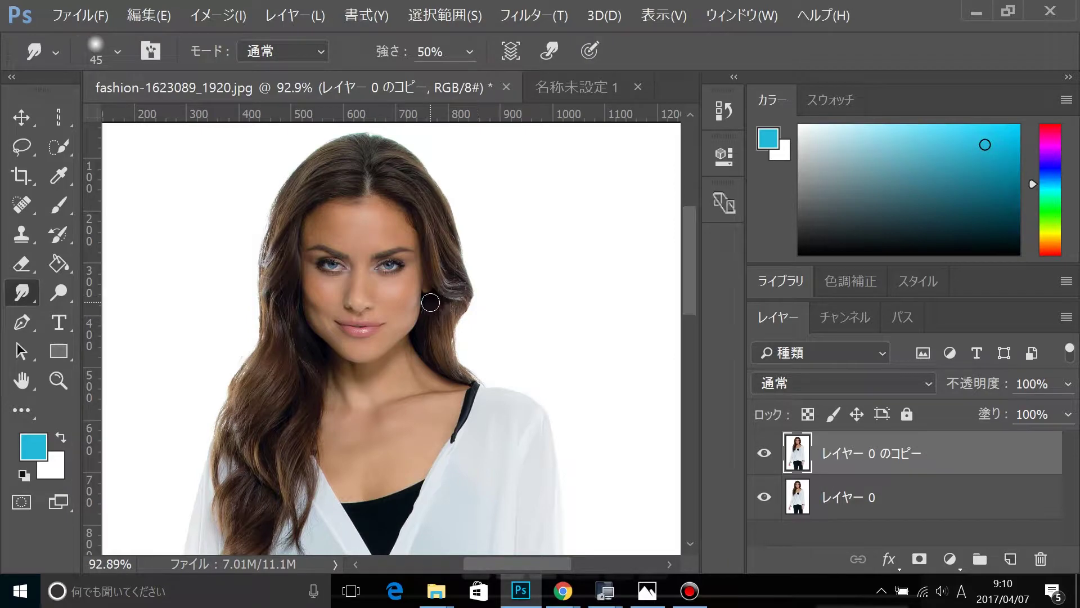
pyautogui.scroll(2, 430, 302)
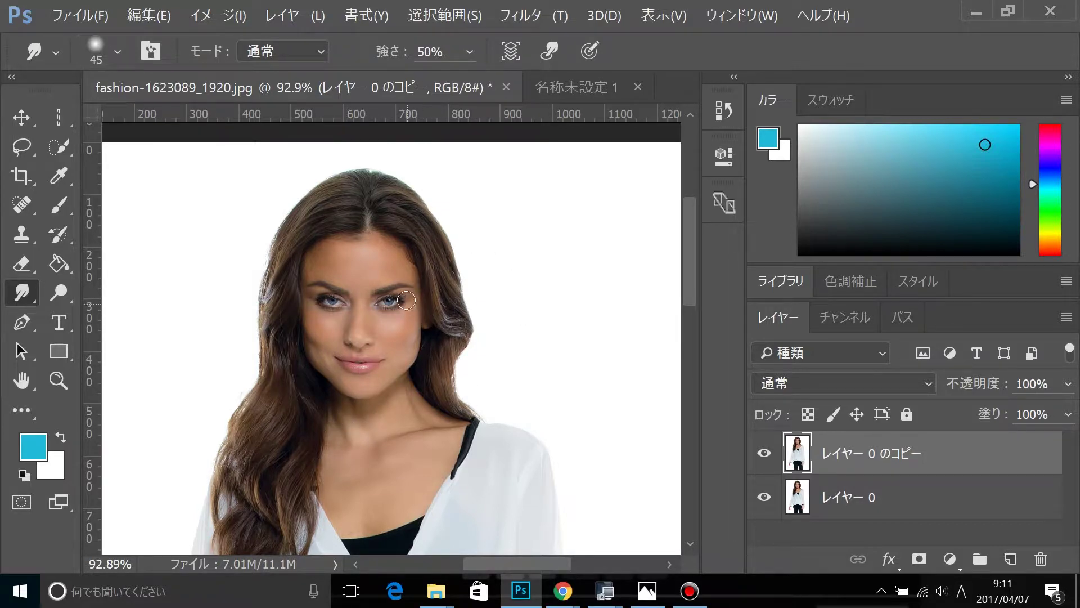
pyautogui.scroll(-1, 405, 297)
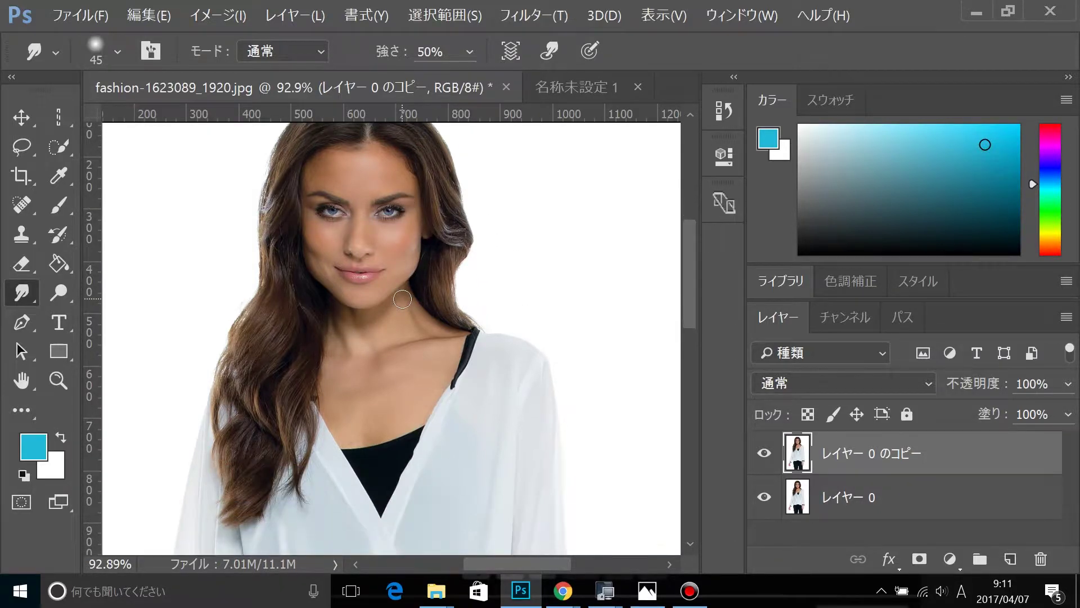
pyautogui.scroll(1, 402, 299)
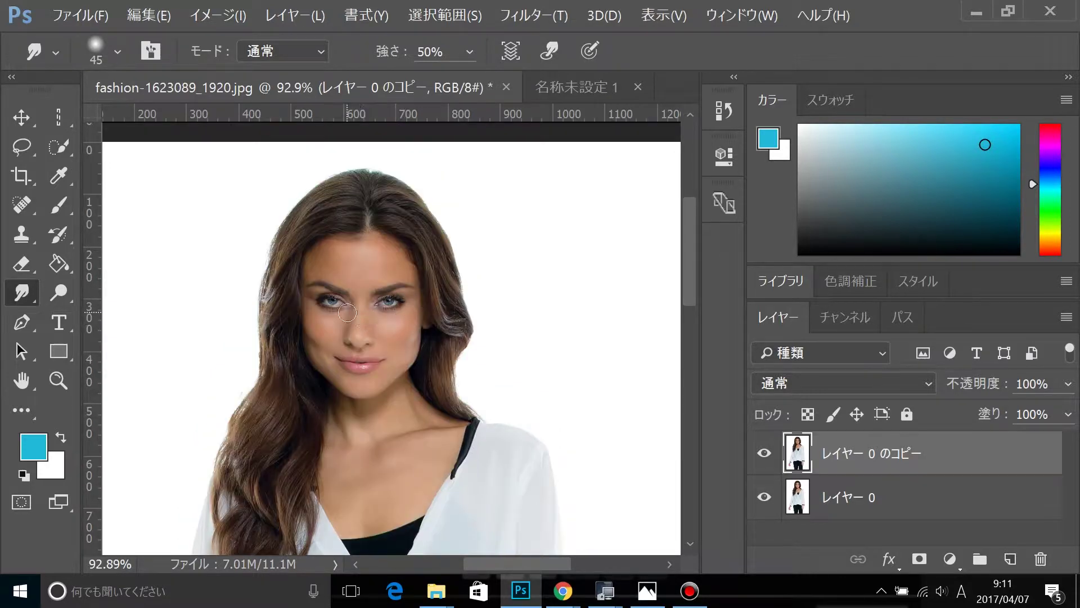
pyautogui.click(155, 55)
pyautogui.scroll(3, 442, 354)
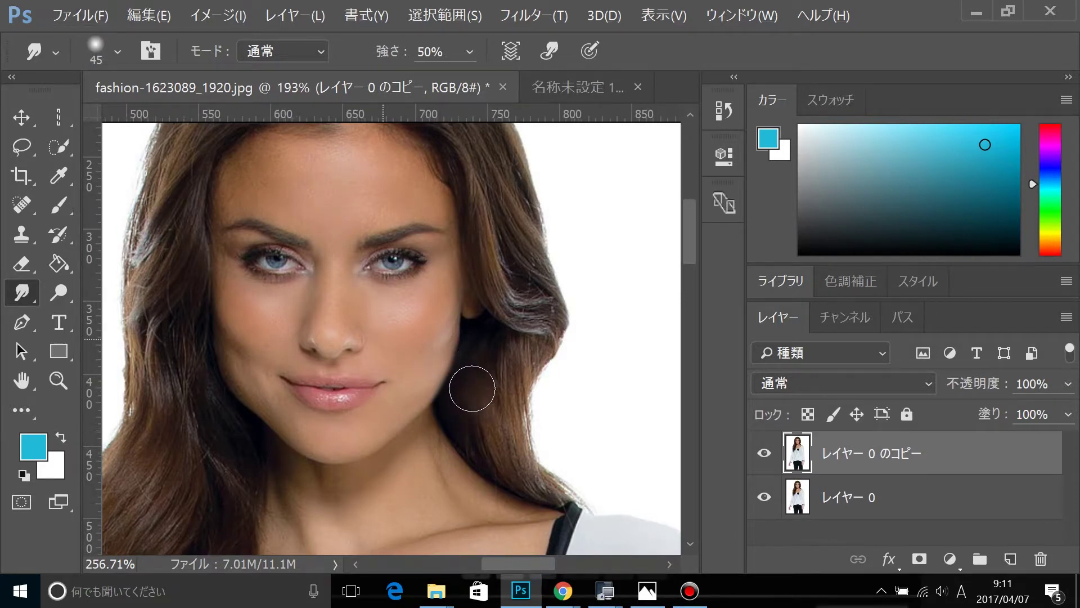
pyautogui.scroll(4, 470, 381)
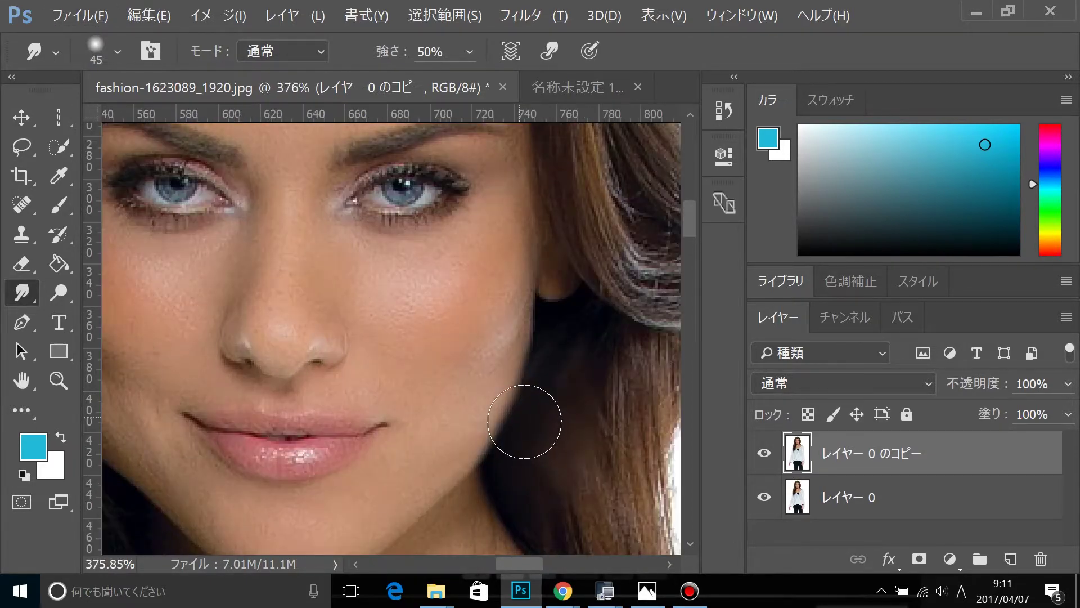
pyautogui.moveTo(550, 422)
pyautogui.mouseDown()
pyautogui.moveTo(538, 441)
pyautogui.moveTo(524, 442)
pyautogui.moveTo(510, 460)
pyautogui.mouseUp()
pyautogui.moveTo(557, 386); pyautogui.dragTo(545, 410)
pyautogui.click(560, 354)
pyautogui.click(563, 350)
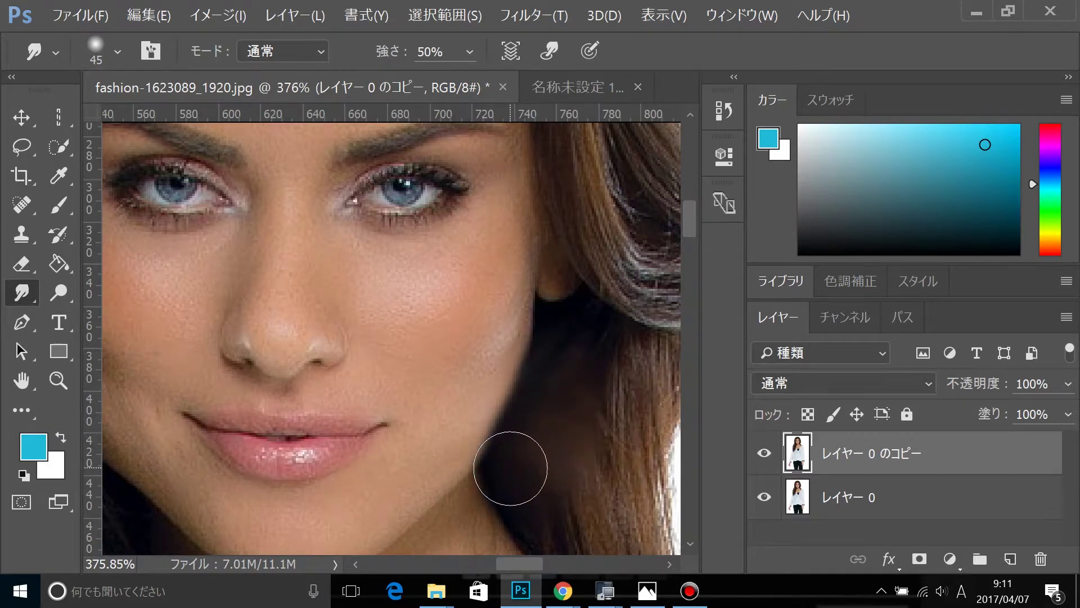
pyautogui.moveTo(559, 343); pyautogui.dragTo(567, 340)
# Compare the hair retouch beside the cheek with the original by repeatedly hiding and showing the layer レイヤー 0 のコピー
pyautogui.hscroll(1, 481, 397)
pyautogui.hscroll(2, 481, 398)
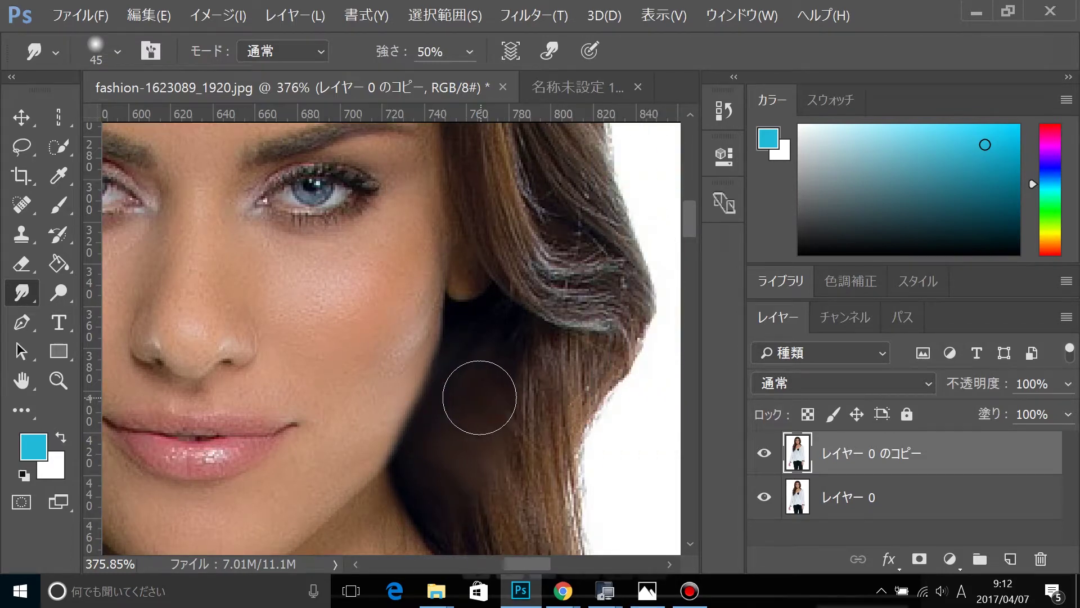
pyautogui.scroll(1, 479, 398)
pyautogui.scroll(-4, 478, 396)
pyautogui.scroll(1, 479, 395)
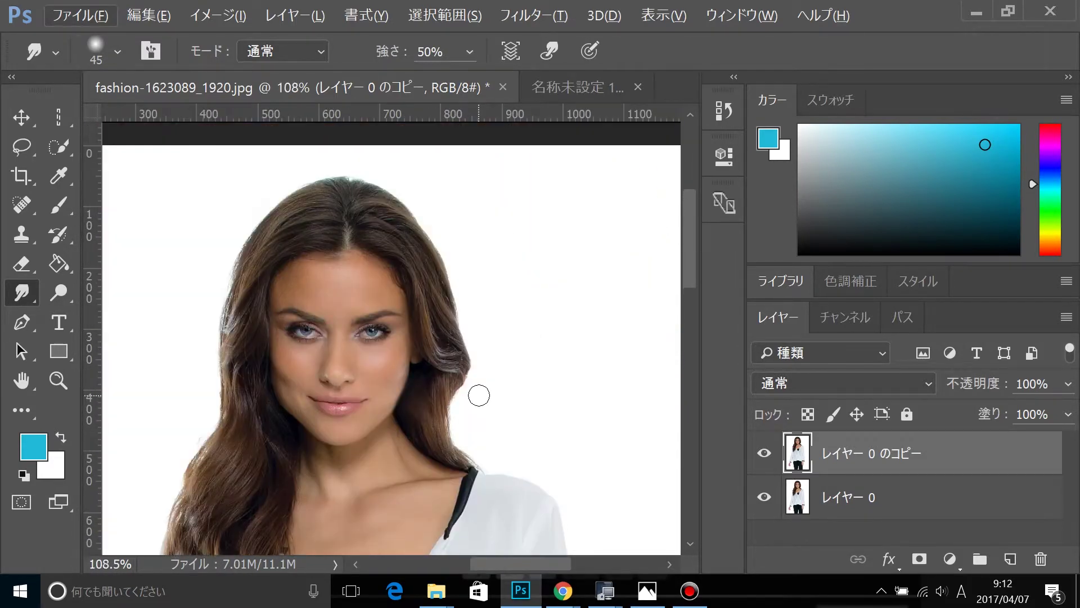
pyautogui.scroll(-3, 421, 458)
pyautogui.scroll(1, 418, 446)
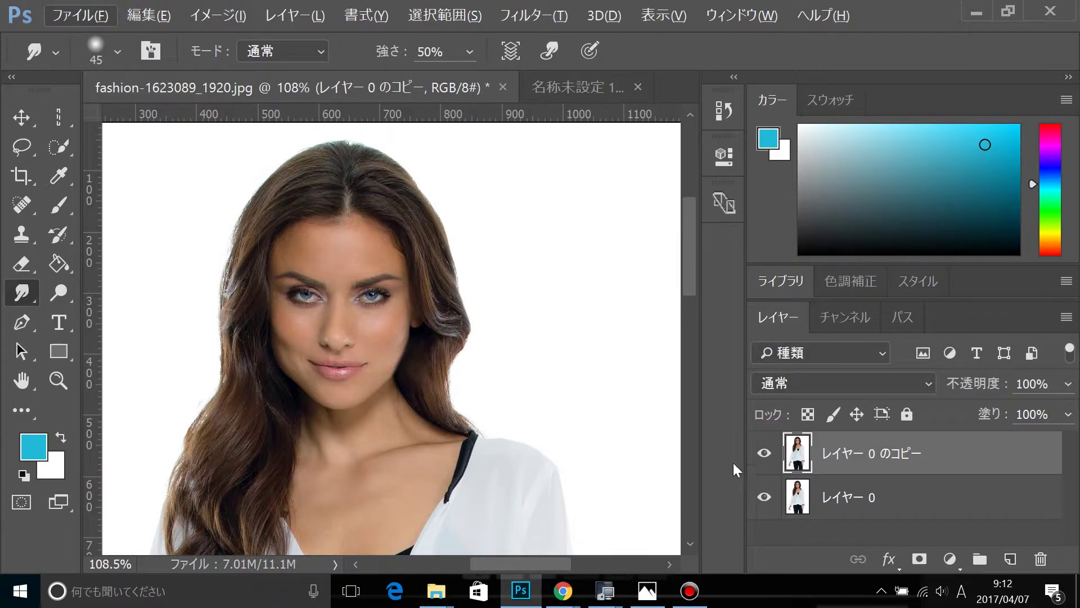
pyautogui.click(763, 453)
pyautogui.click(763, 455)
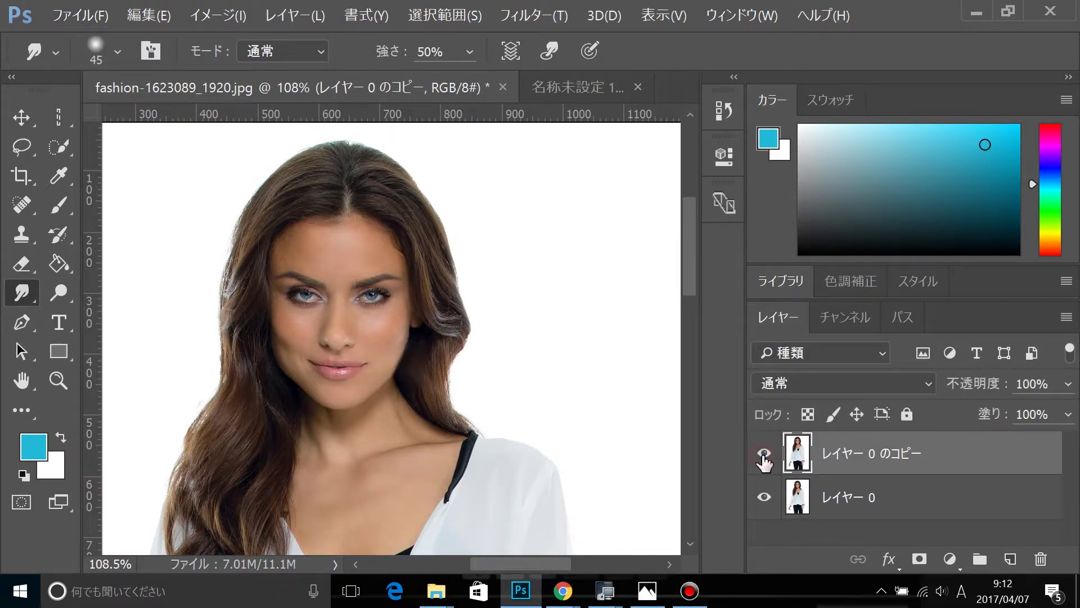
pyautogui.click(763, 454)
pyautogui.click(763, 453)
pyautogui.click(763, 454)
pyautogui.click(763, 454)
# Smudge the long hair falling over the shoulder downward along its strands on the copied layer
pyautogui.moveTo(247, 438)
pyautogui.mouseDown()
pyautogui.moveTo(208, 476)
pyautogui.moveTo(230, 424)
pyautogui.moveTo(198, 465)
pyautogui.moveTo(216, 459)
pyautogui.moveTo(233, 423)
pyautogui.moveTo(242, 467)
pyautogui.mouseUp()
pyautogui.scroll(-3, 236, 472)
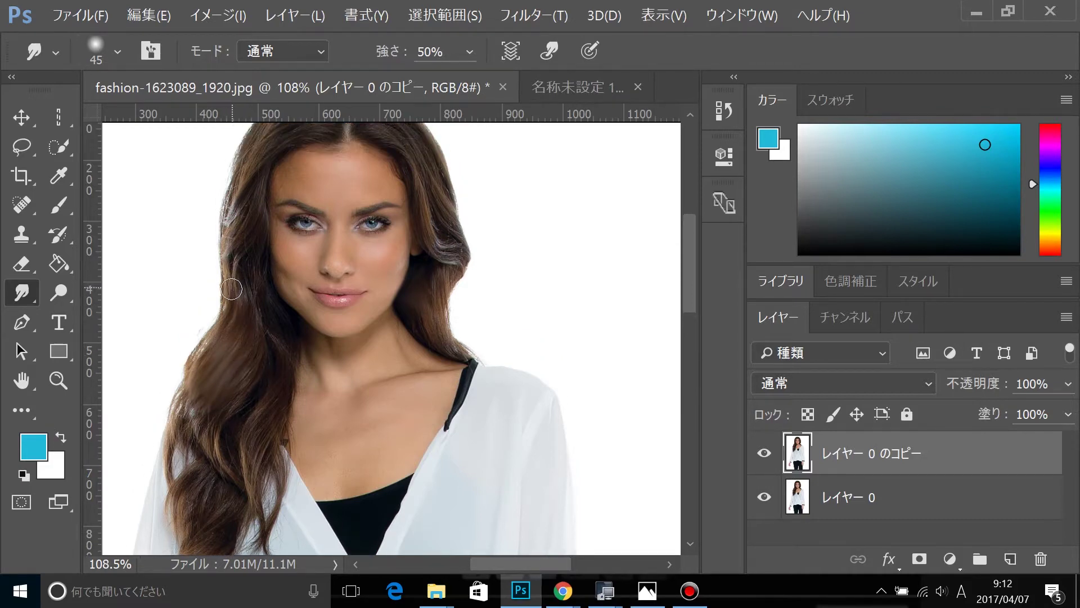
pyautogui.moveTo(226, 296)
pyautogui.mouseDown()
pyautogui.moveTo(237, 354)
pyautogui.moveTo(246, 346)
pyautogui.moveTo(240, 384)
pyautogui.moveTo(254, 370)
pyautogui.moveTo(246, 391)
pyautogui.moveTo(206, 404)
pyautogui.moveTo(200, 456)
pyautogui.moveTo(199, 414)
pyautogui.moveTo(204, 444)
pyautogui.moveTo(213, 419)
pyautogui.moveTo(222, 464)
pyautogui.moveTo(265, 375)
pyautogui.moveTo(241, 468)
pyautogui.moveTo(226, 458)
pyautogui.moveTo(211, 477)
pyautogui.moveTo(191, 478)
pyautogui.moveTo(203, 453)
pyautogui.moveTo(216, 471)
pyautogui.moveTo(206, 505)
pyautogui.moveTo(208, 441)
pyautogui.mouseUp()
pyautogui.scroll(-2, 265, 373)
pyautogui.moveTo(252, 383); pyautogui.dragTo(252, 406)
pyautogui.scroll(-2, 471, 255)
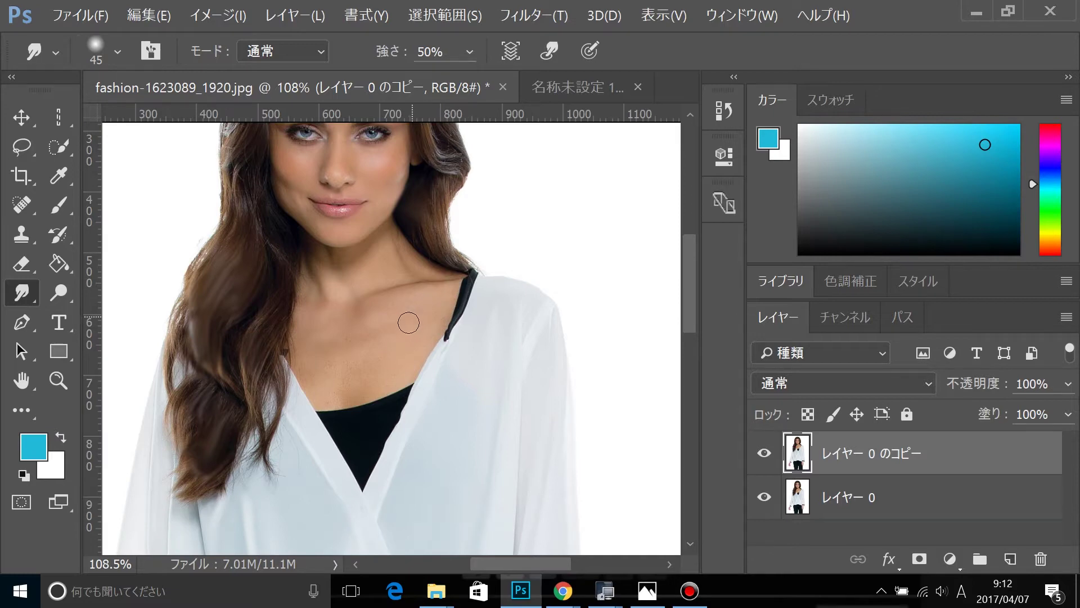
# Check the smudged long hair against the original on the whole figure by hiding and showing the copied layer
pyautogui.scroll(-3, 406, 329)
pyautogui.scroll(-1, 406, 329)
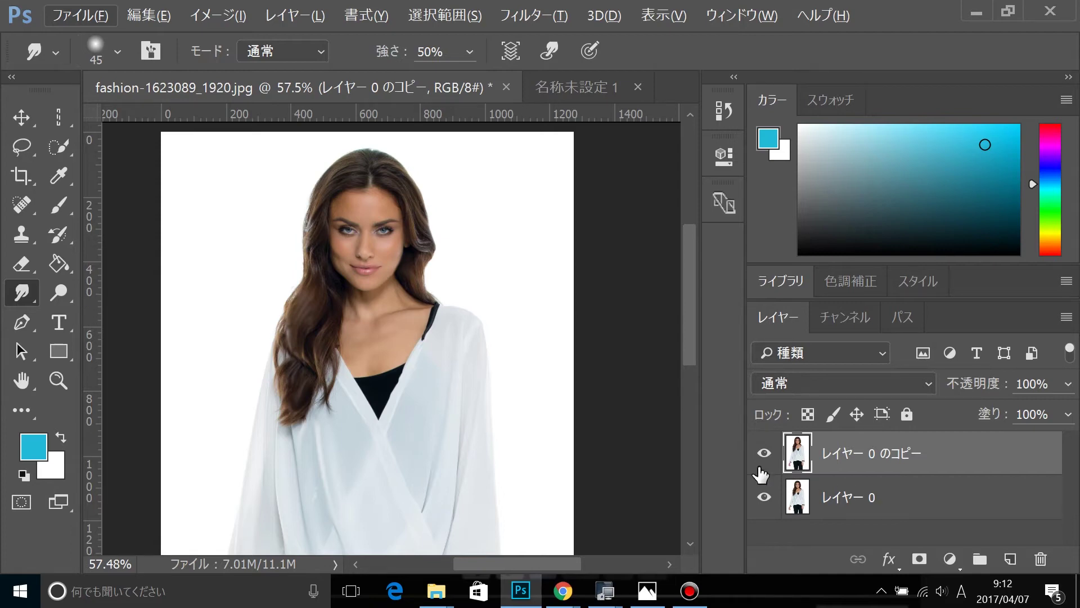
pyautogui.click(764, 453)
pyautogui.click(764, 453)
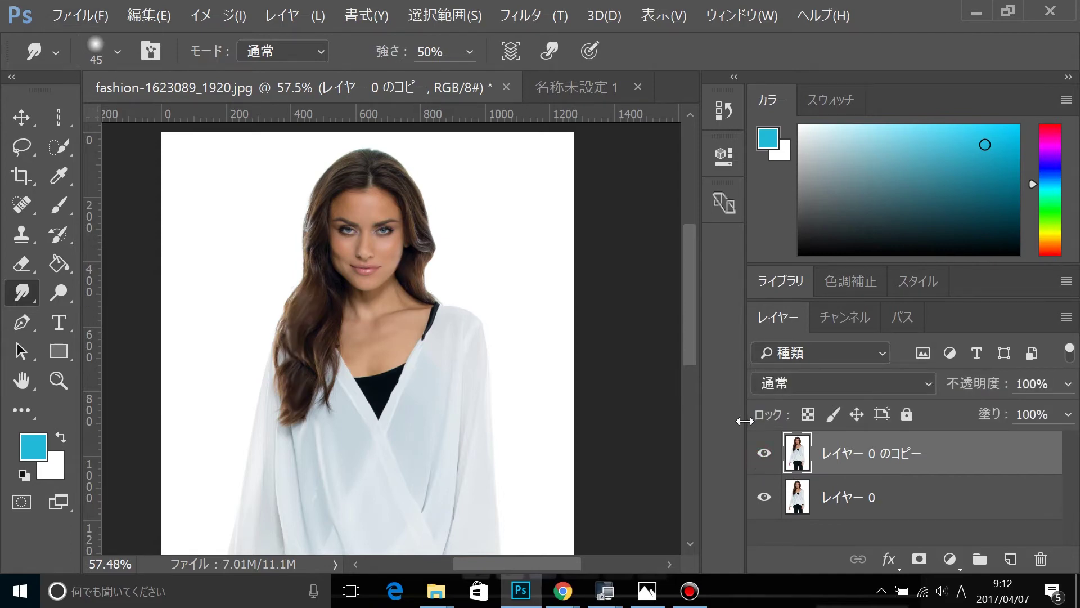